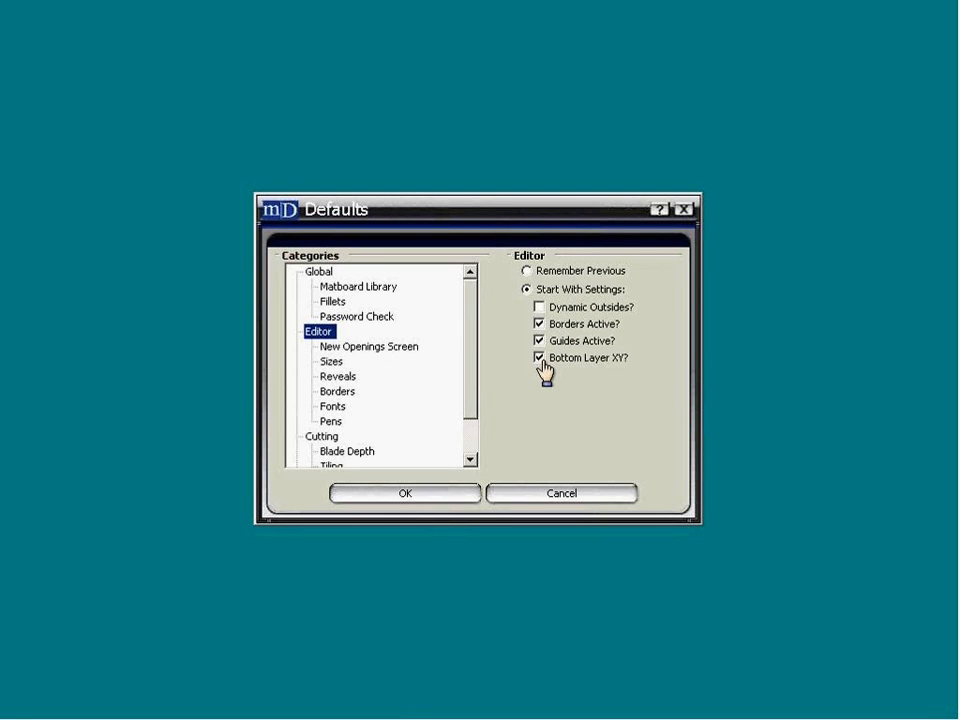
# Turn off Bottom Layer XY in the Editor defaults and set New Openings to the Top, Sides, Bottom border order without auto-labelling
pyautogui.click(541, 360)
pyautogui.click(541, 360)
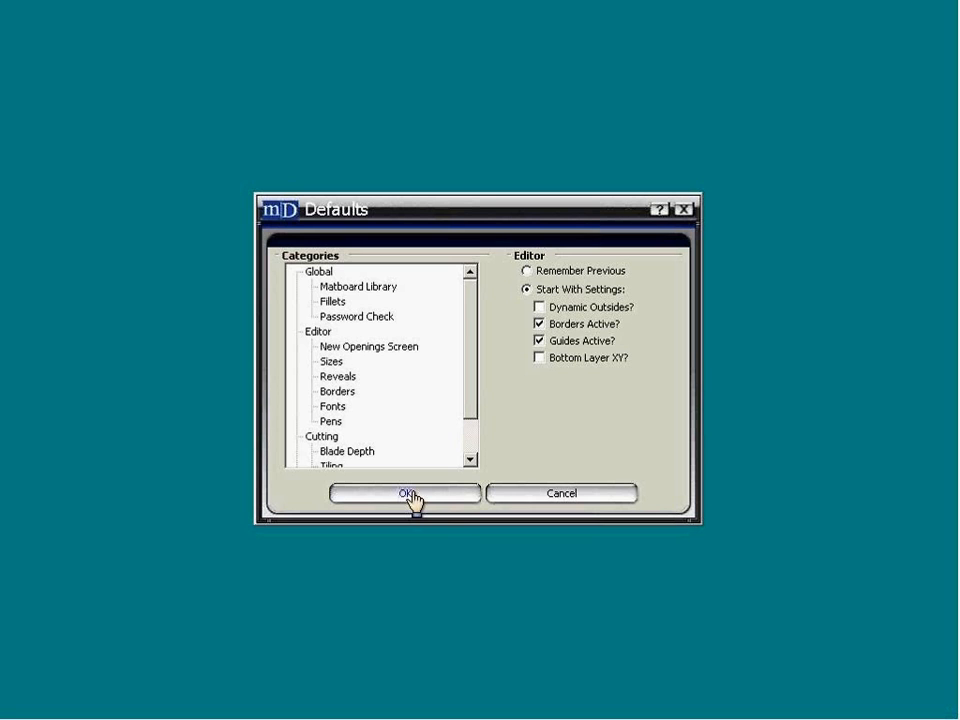
pyautogui.click(370, 350)
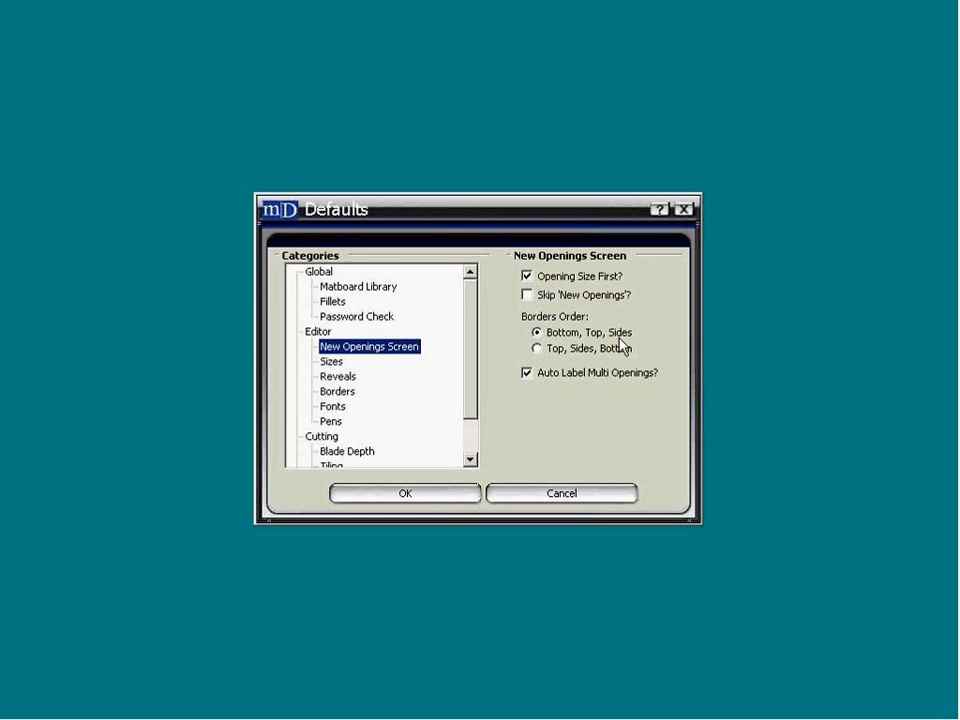
pyautogui.click(537, 350)
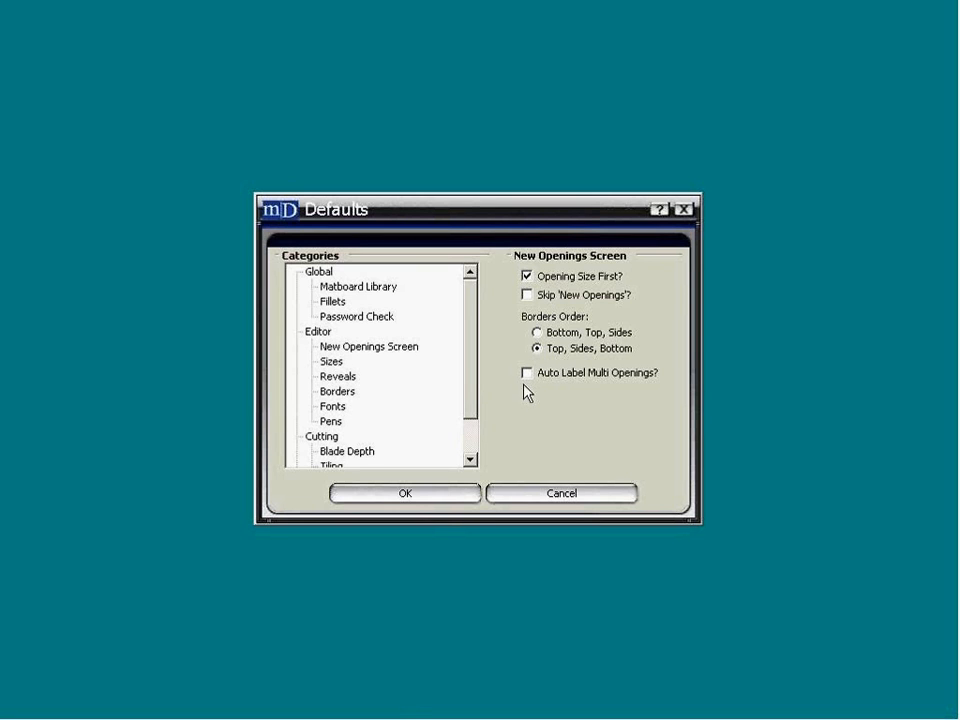
pyautogui.click(447, 500)
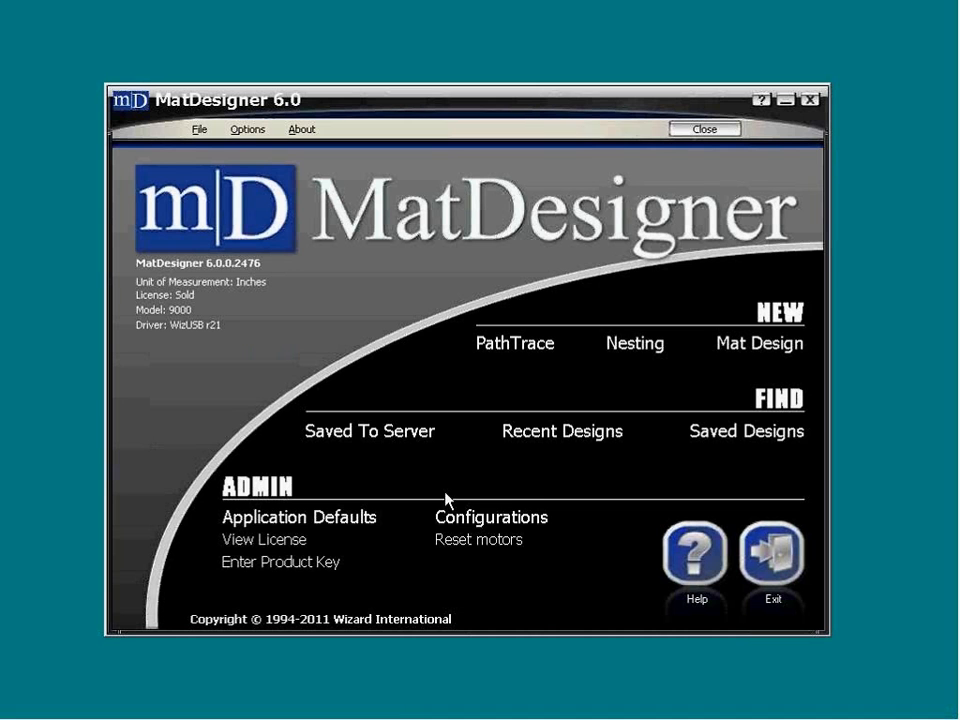
# Start a new mat design with a single opening 8 inches wide and 11 inches high
pyautogui.click(729, 343)
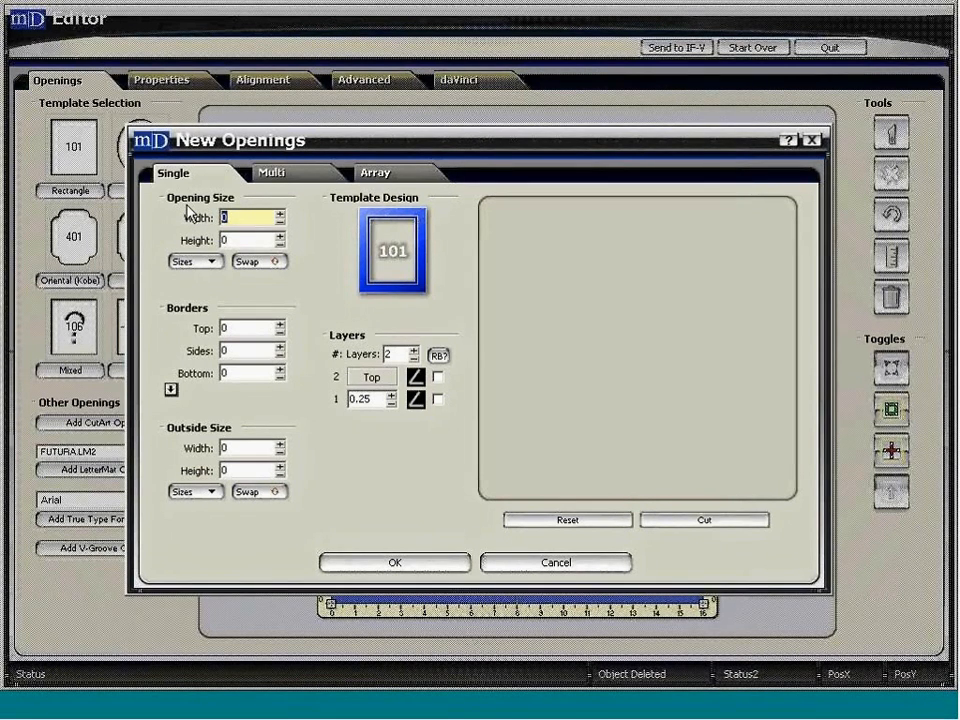
pyautogui.write('8')
pyautogui.press('Tab')
pyautogui.write('11')
pyautogui.press('Tab')
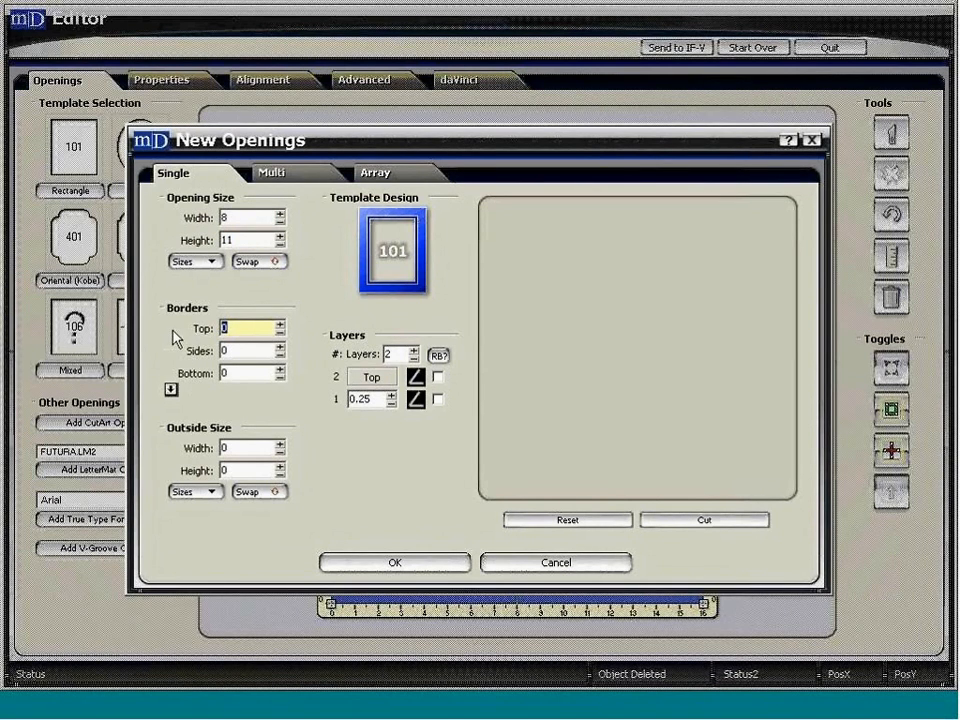
# Set the top and side borders to 2.5 and the bottom border to 3, and create the mat
pyautogui.write('2.5')
pyautogui.press('Tab')
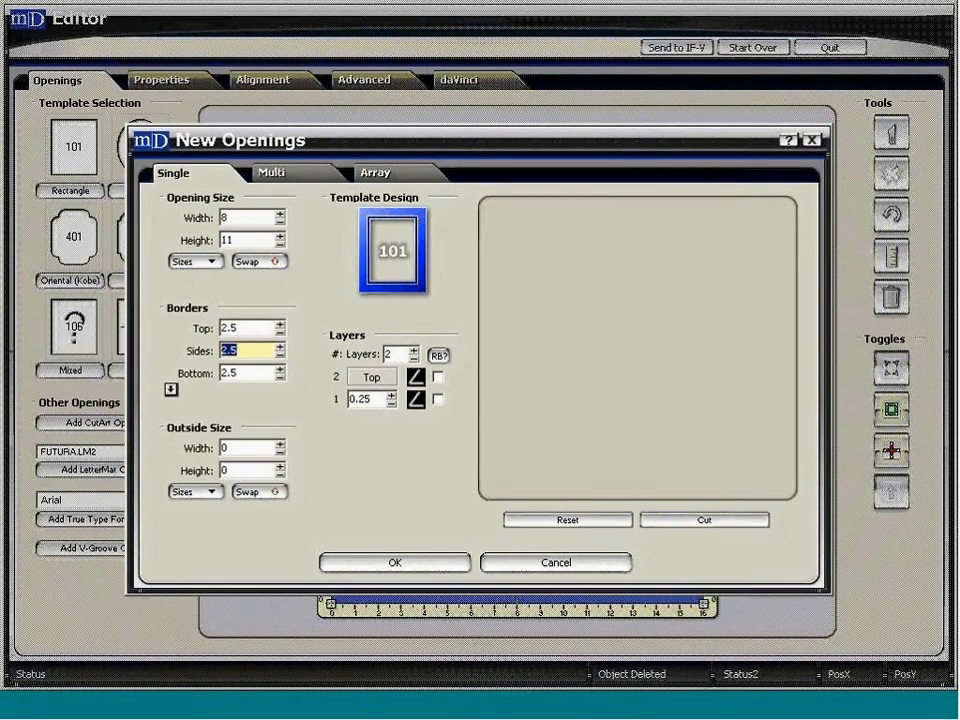
pyautogui.press('Tab')
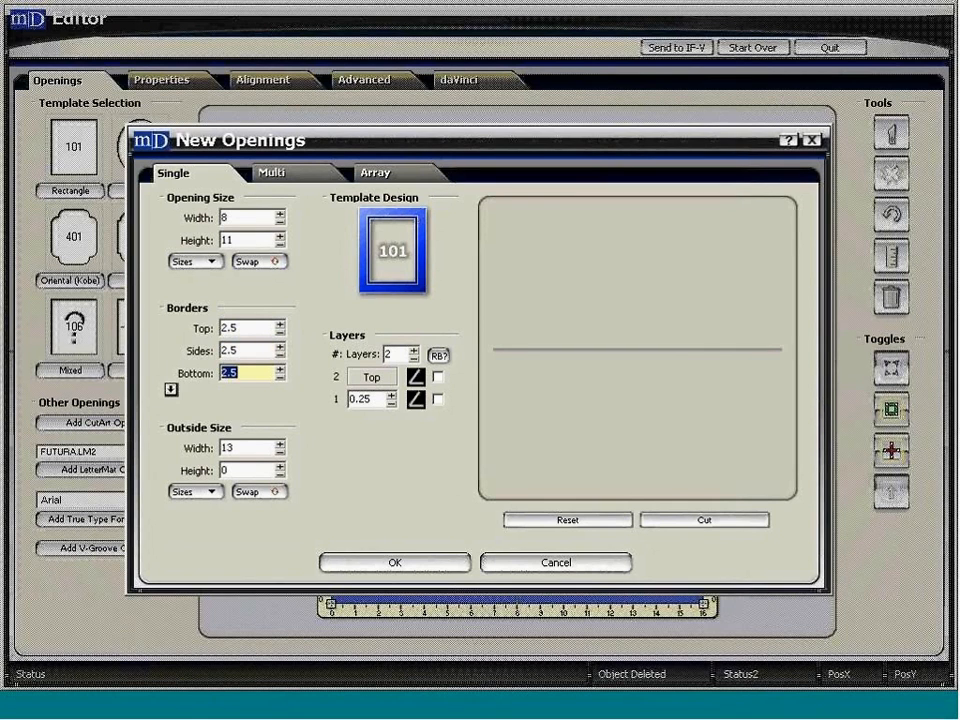
pyautogui.write('3')
pyautogui.press('Tab')
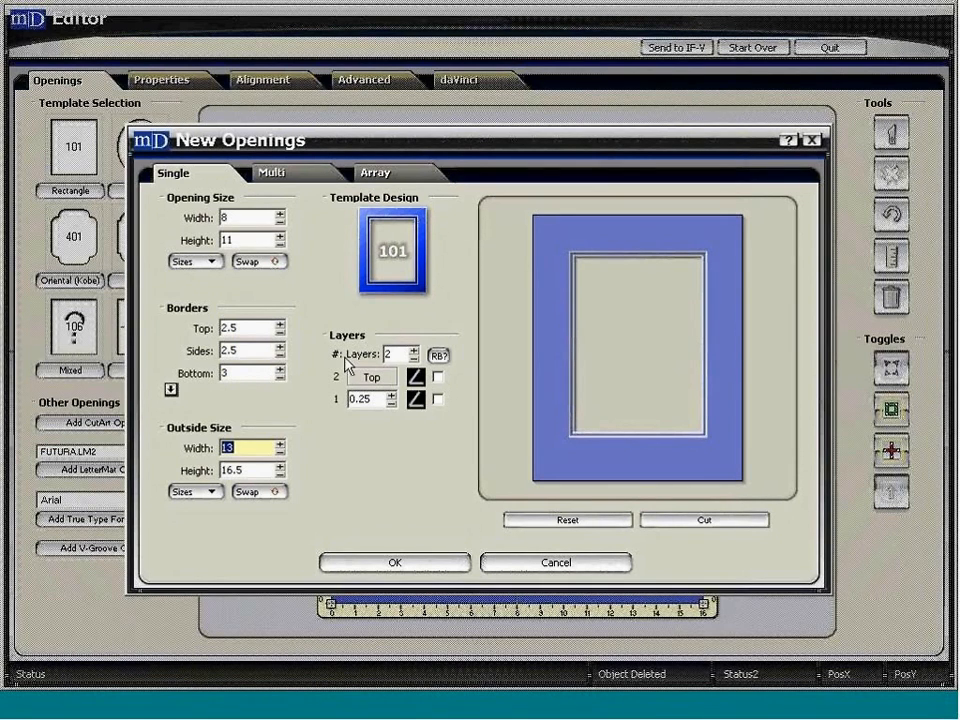
pyautogui.click(418, 566)
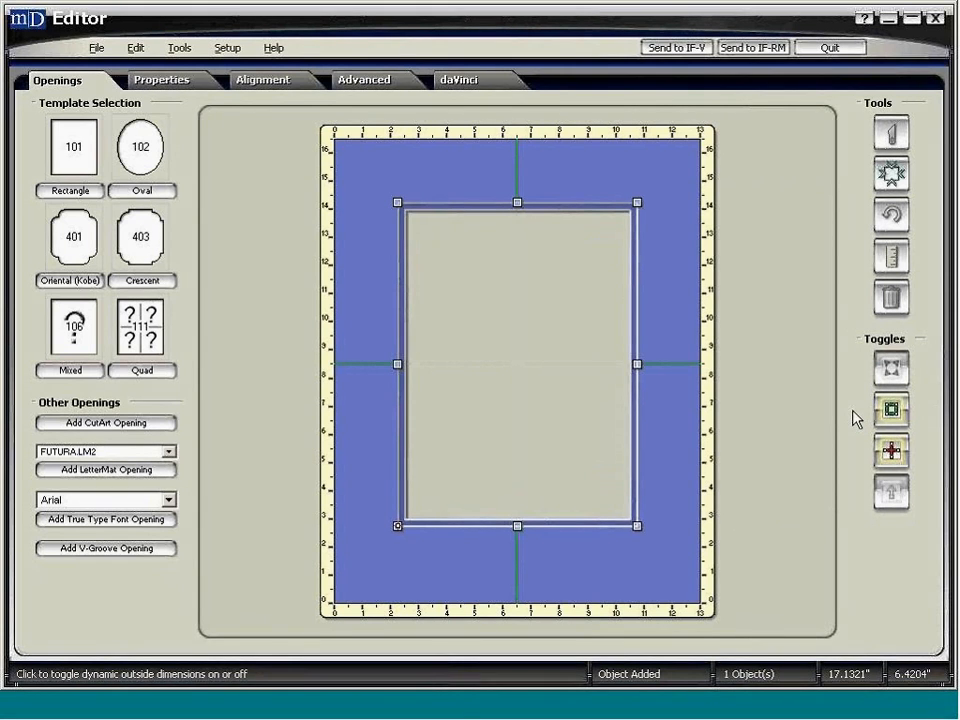
# Add a second rectangular opening overlapping the main opening's right edge and turn on dynamic outside dimensions
pyautogui.click(75, 138)
pyautogui.moveTo(514, 414); pyautogui.dragTo(613, 357)
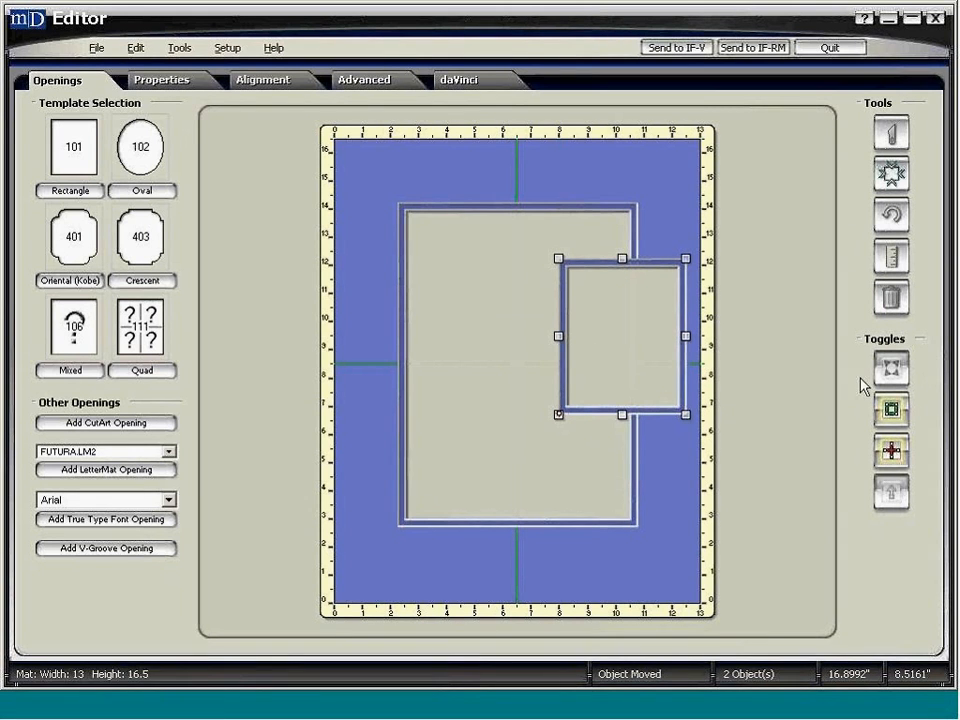
pyautogui.click(889, 370)
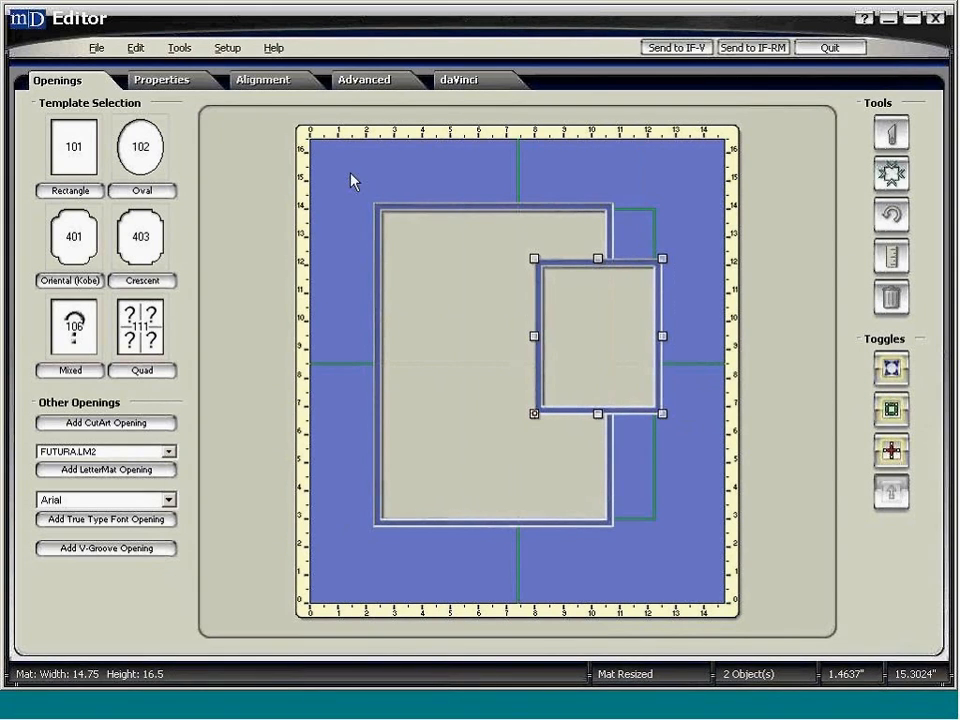
# Select both openings and space them 0.75 inches apart horizontally
pyautogui.moveTo(338, 173); pyautogui.dragTo(704, 587)
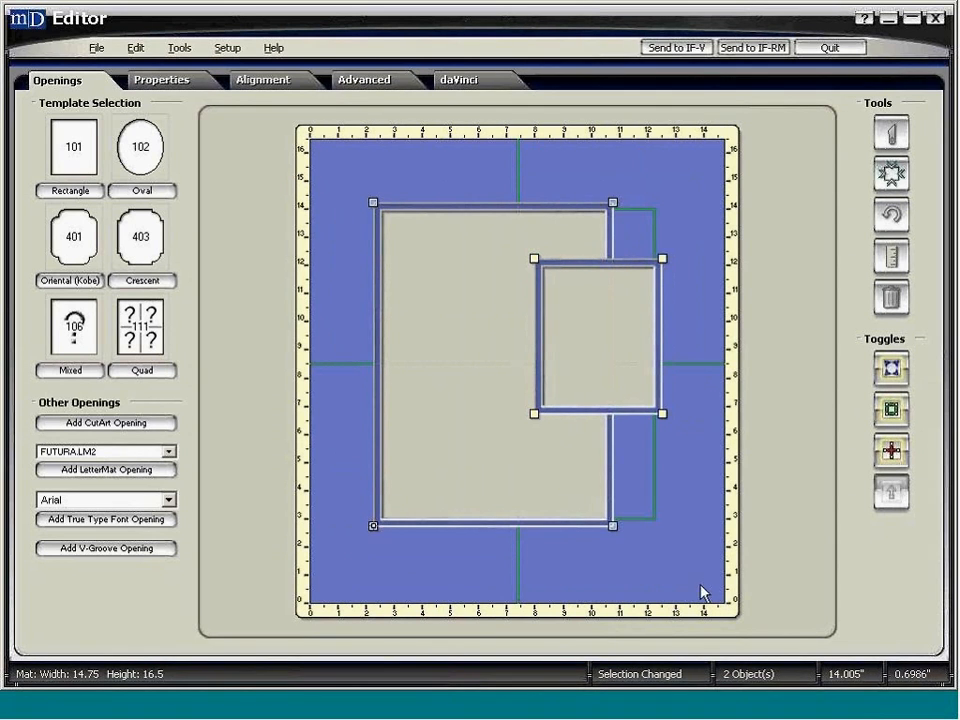
pyautogui.click(267, 87)
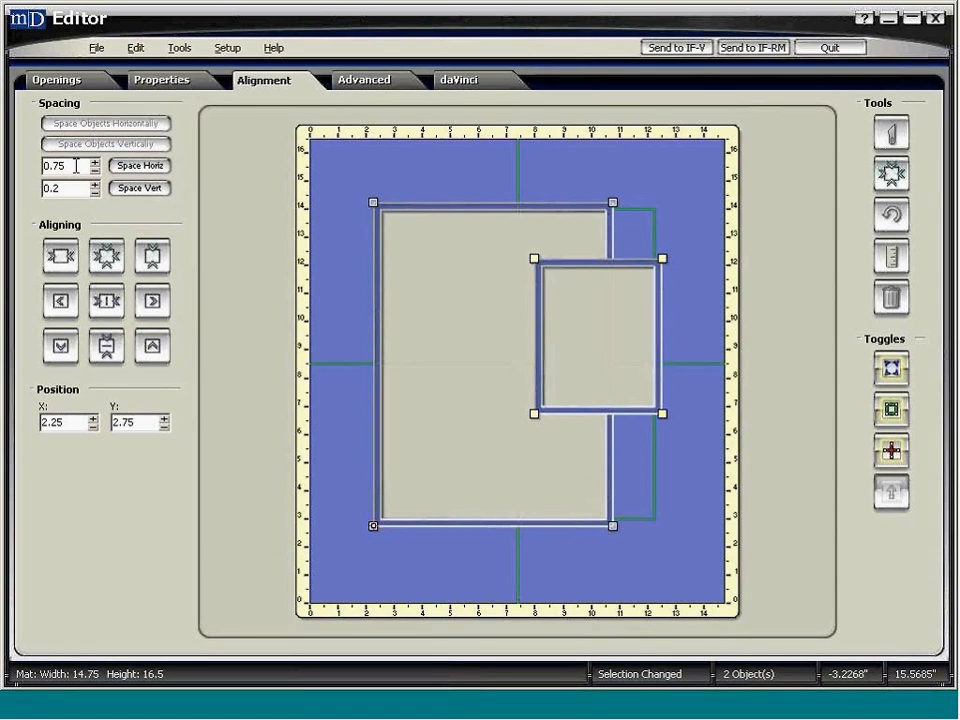
pyautogui.click(135, 170)
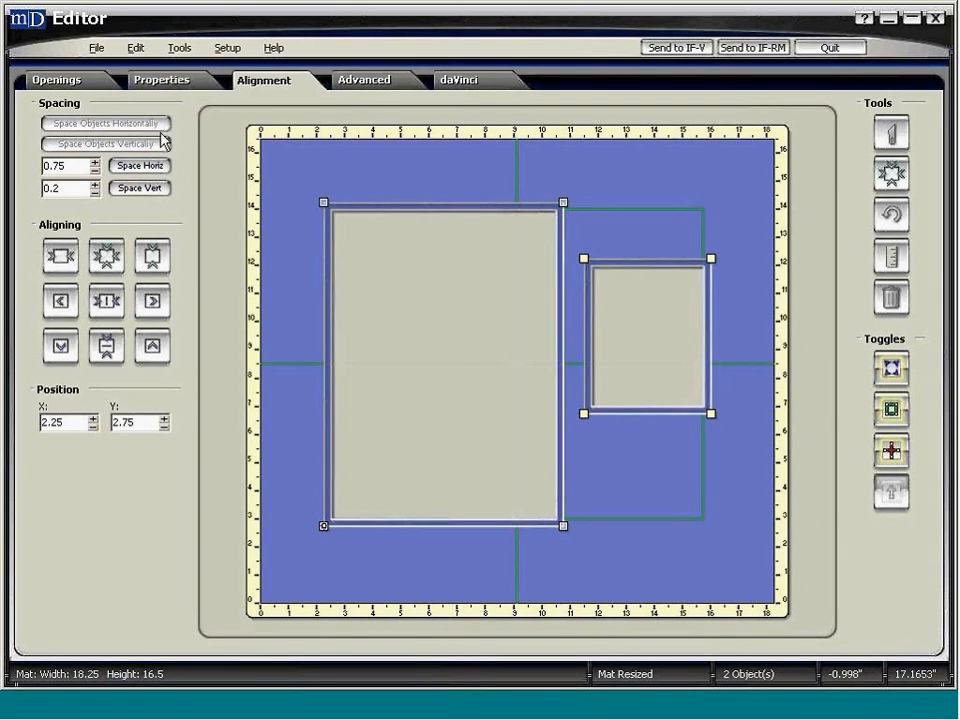
# Switch positioning to the bottom layer and reapply the 0.75 horizontal spacing between the two openings
pyautogui.click(884, 496)
pyautogui.click(884, 498)
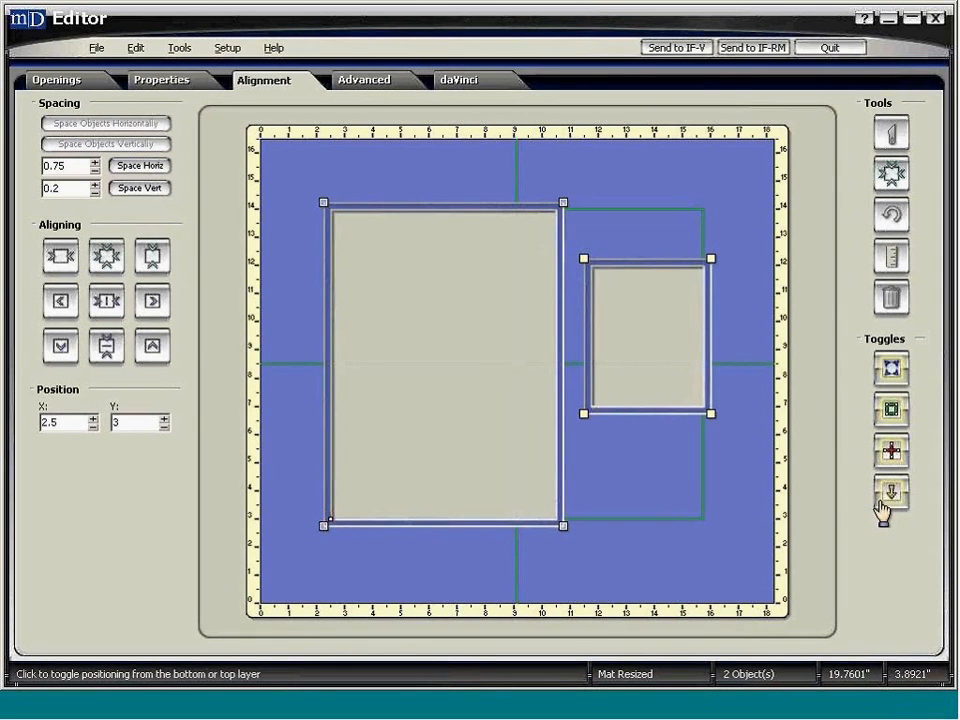
pyautogui.click(139, 168)
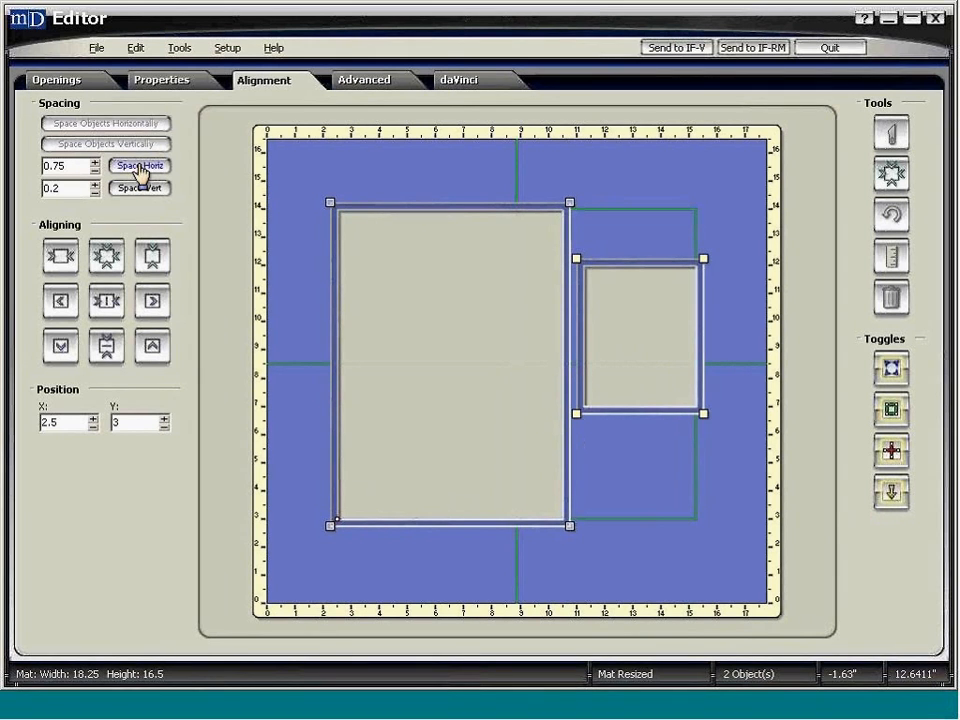
# Close the mat design without saving and open the application defaults
pyautogui.click(826, 47)
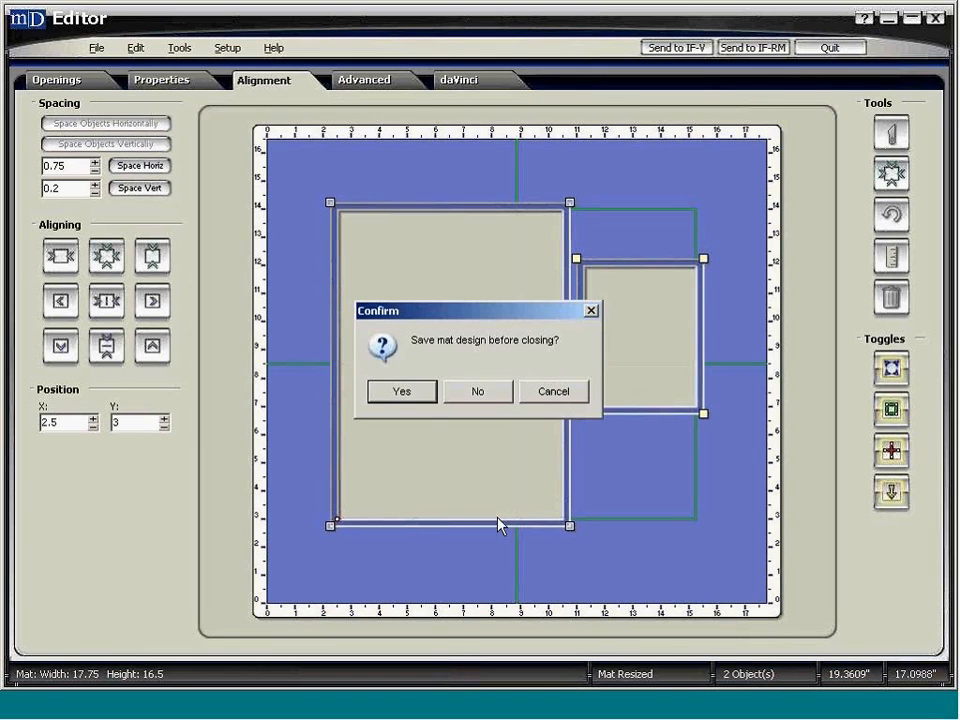
pyautogui.click(480, 391)
pyautogui.click(347, 518)
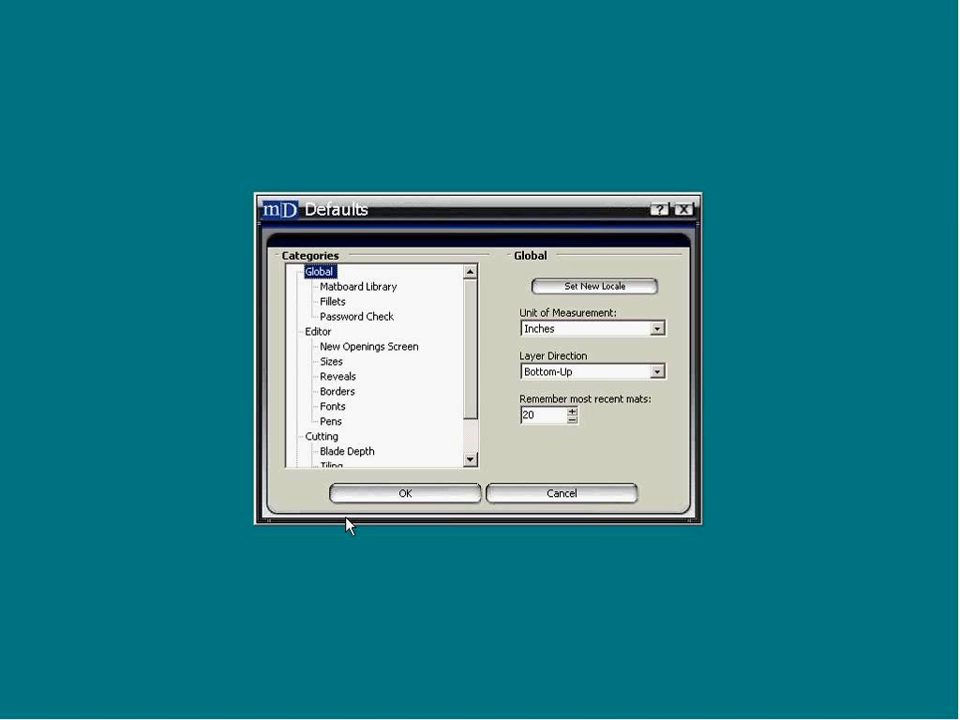
# Set the Cutting defaults to Start With Settings
pyautogui.click(325, 438)
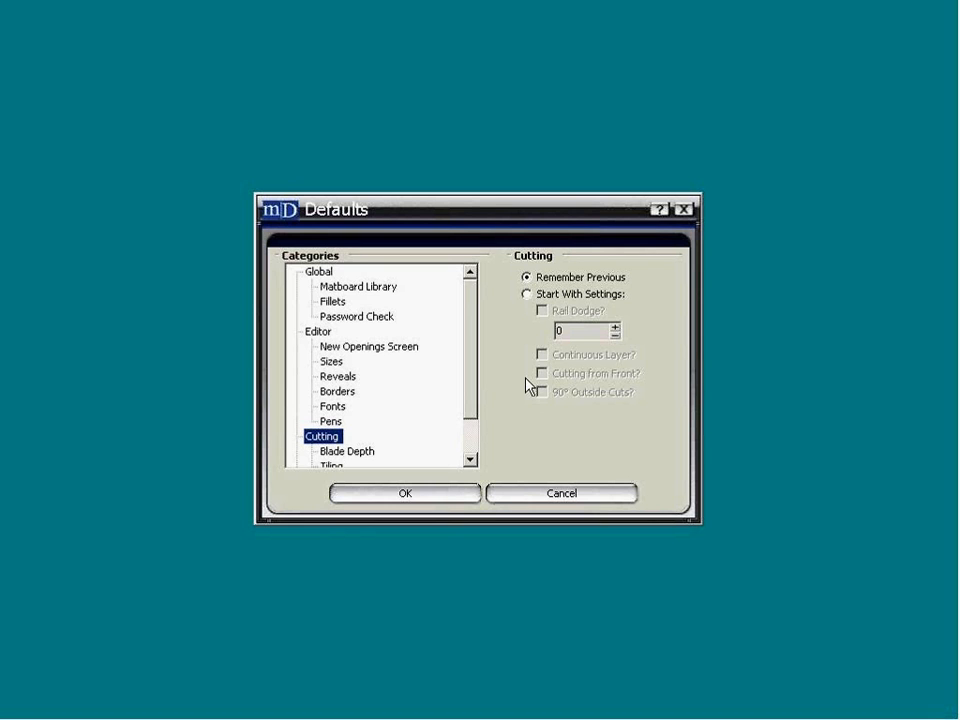
pyautogui.click(527, 295)
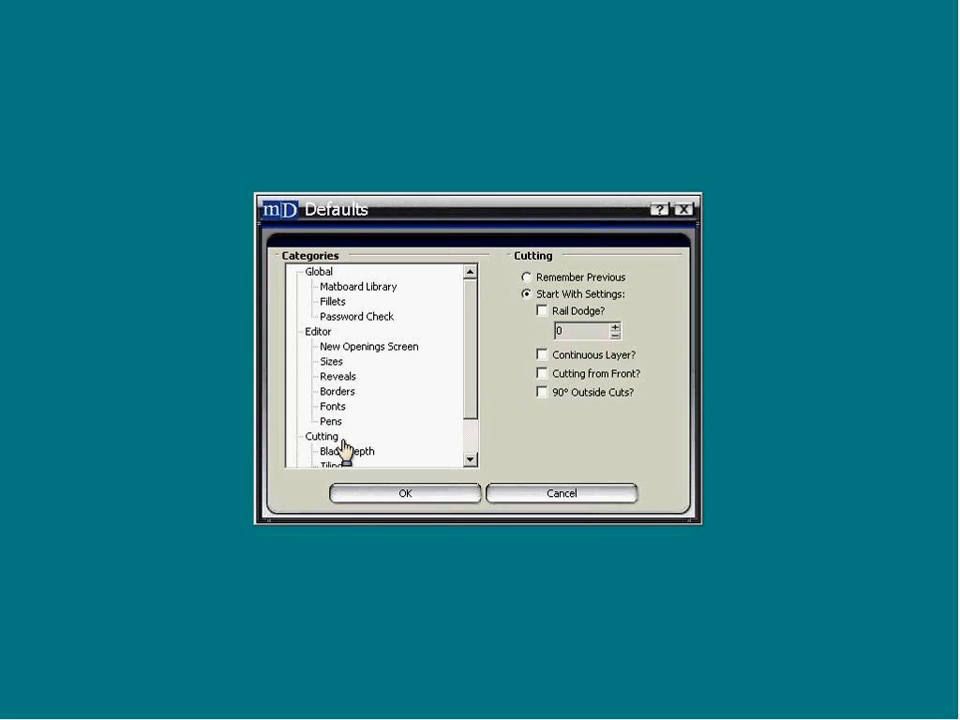
# Turn off Cut the Outside in the Sizes defaults and turn on Lock Borders in the Borders defaults
pyautogui.click(331, 362)
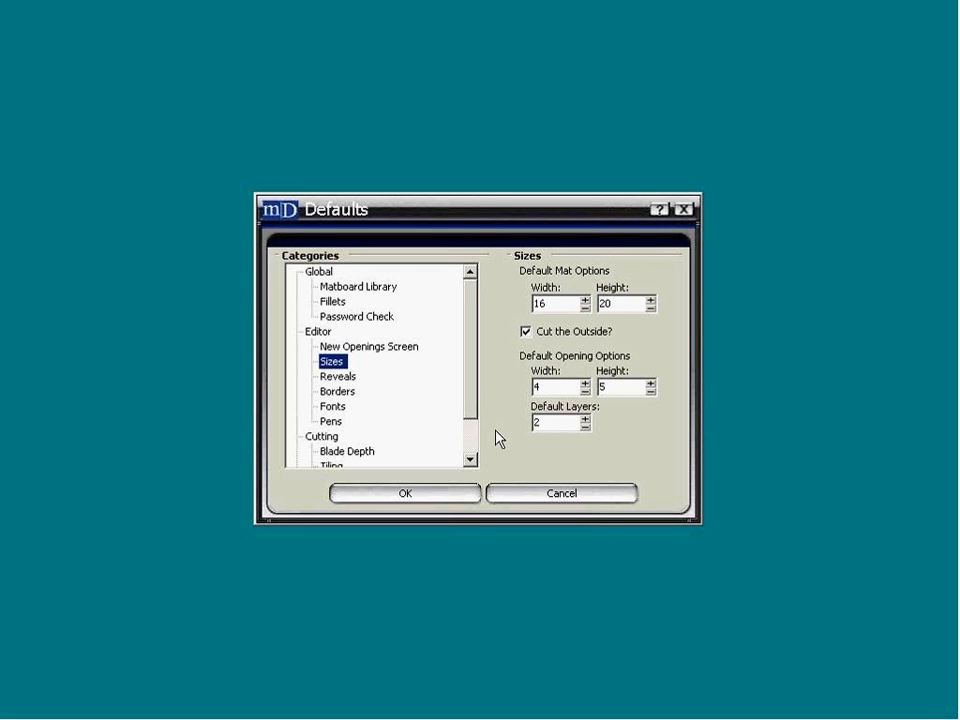
pyautogui.click(528, 336)
pyautogui.click(334, 393)
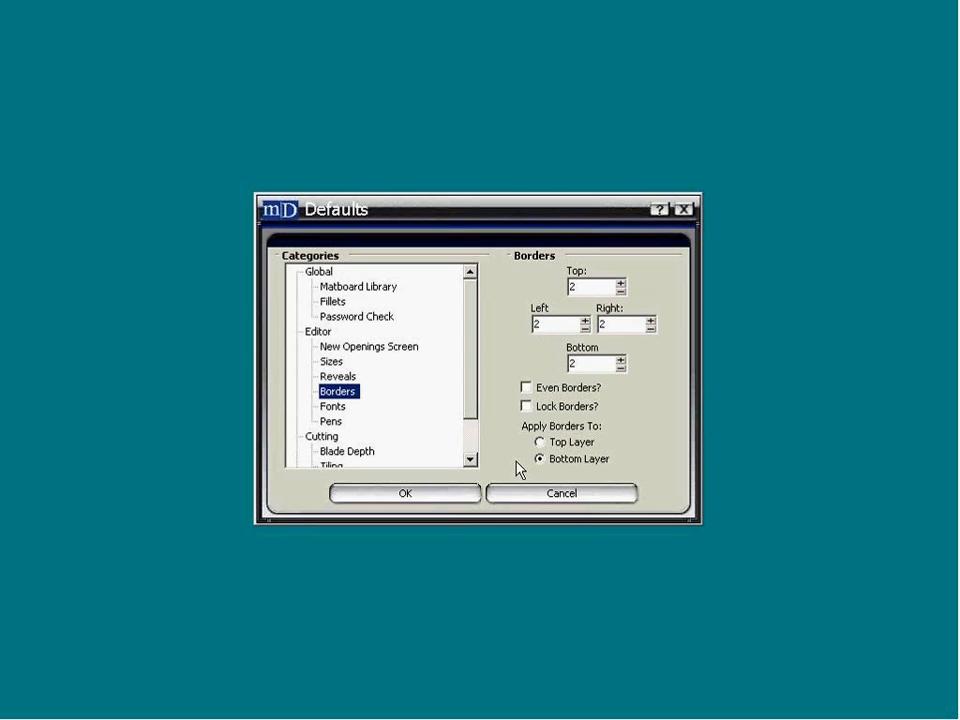
pyautogui.click(527, 407)
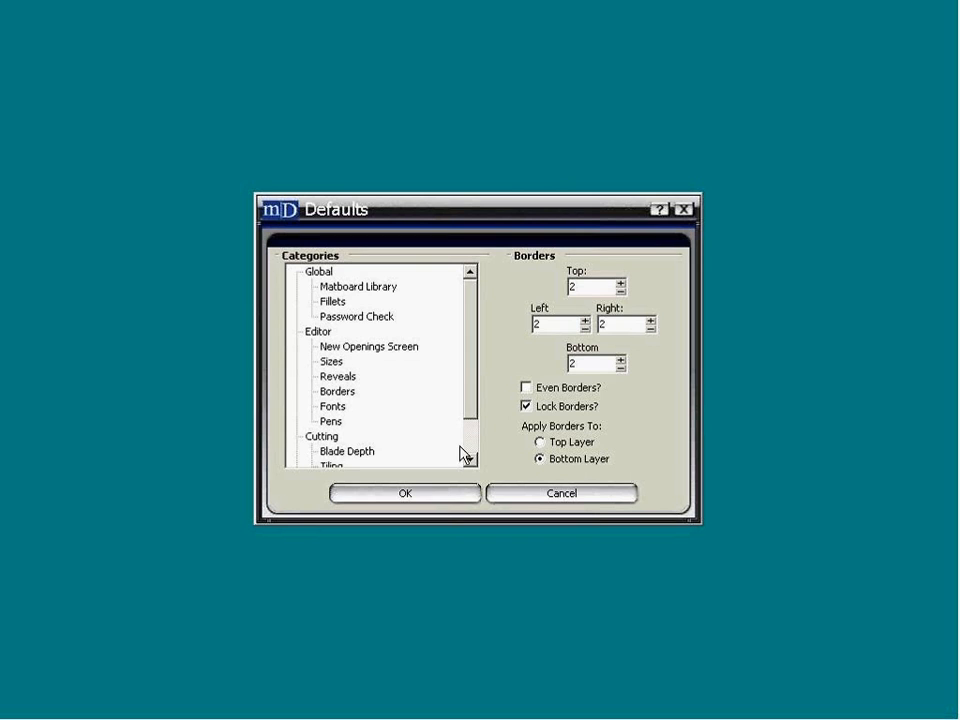
# Examine the locale, unit of measurement and layer direction choices in the Global defaults, along with the Password Check settings
pyautogui.click(313, 276)
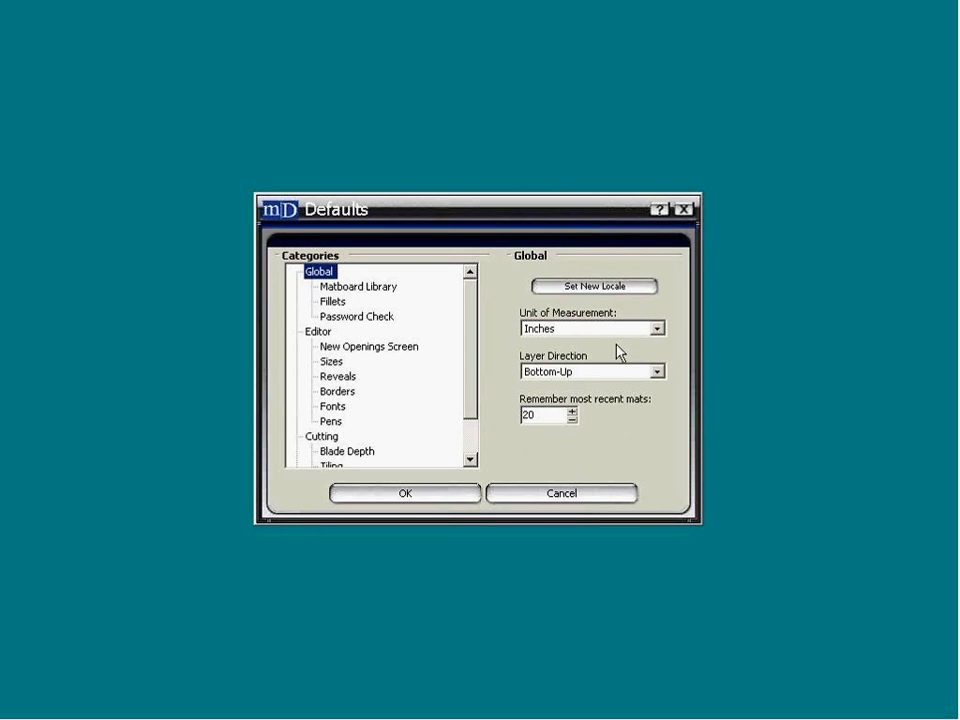
pyautogui.click(595, 287)
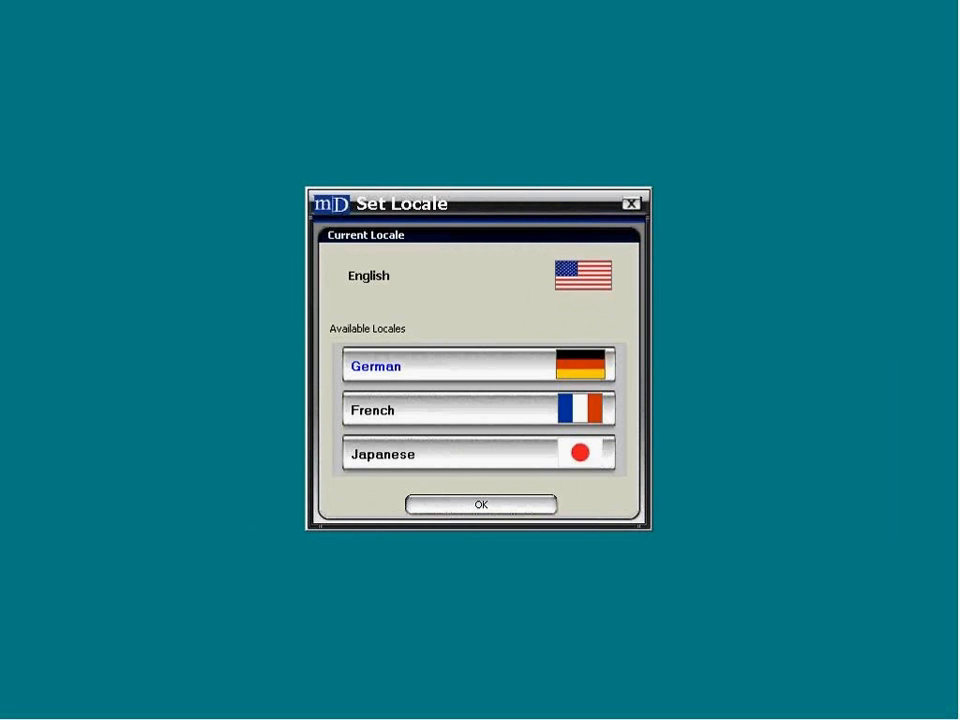
pyautogui.click(520, 506)
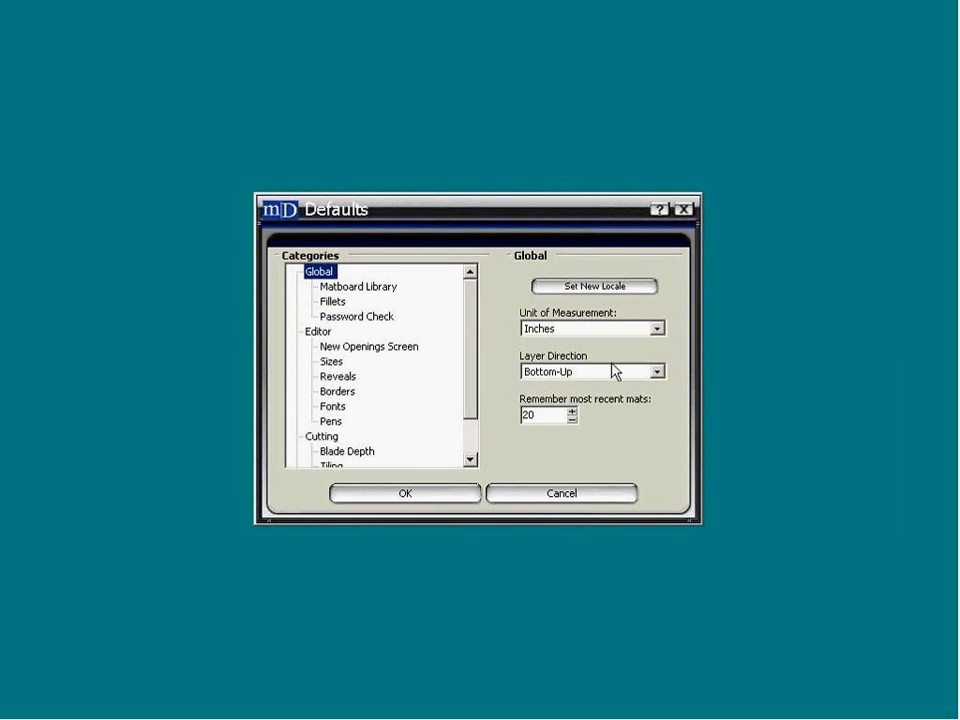
pyautogui.click(658, 334)
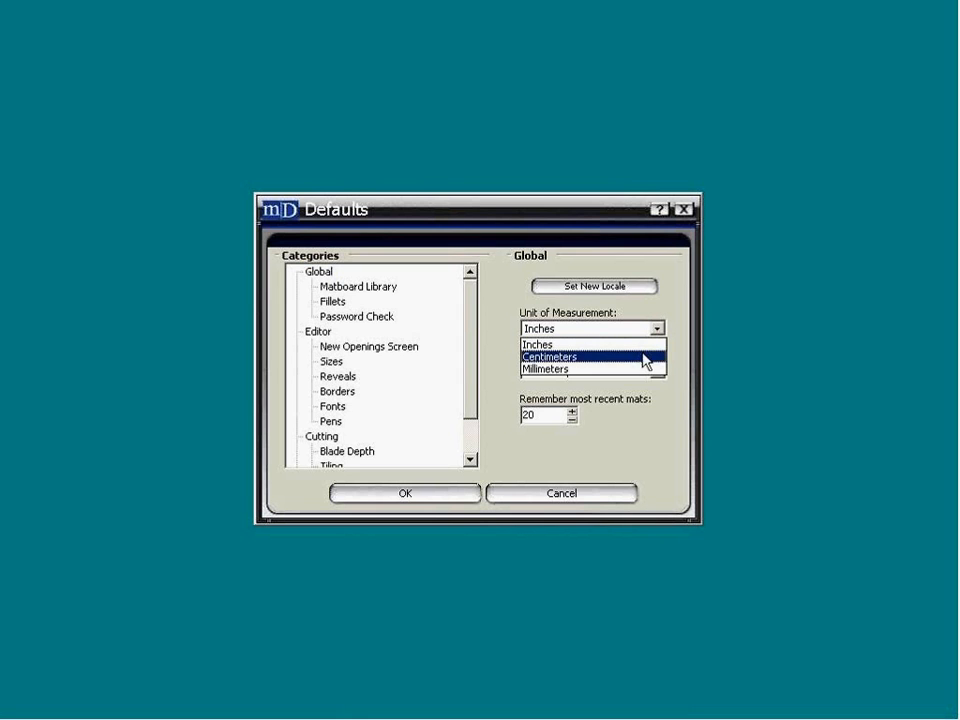
pyautogui.click(639, 424)
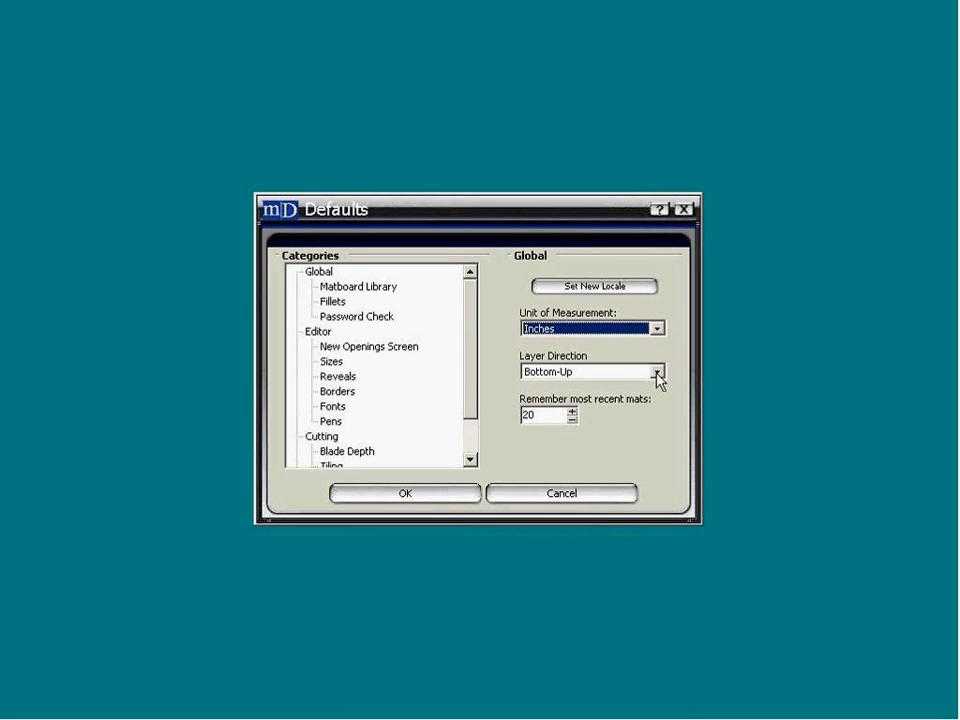
pyautogui.click(658, 374)
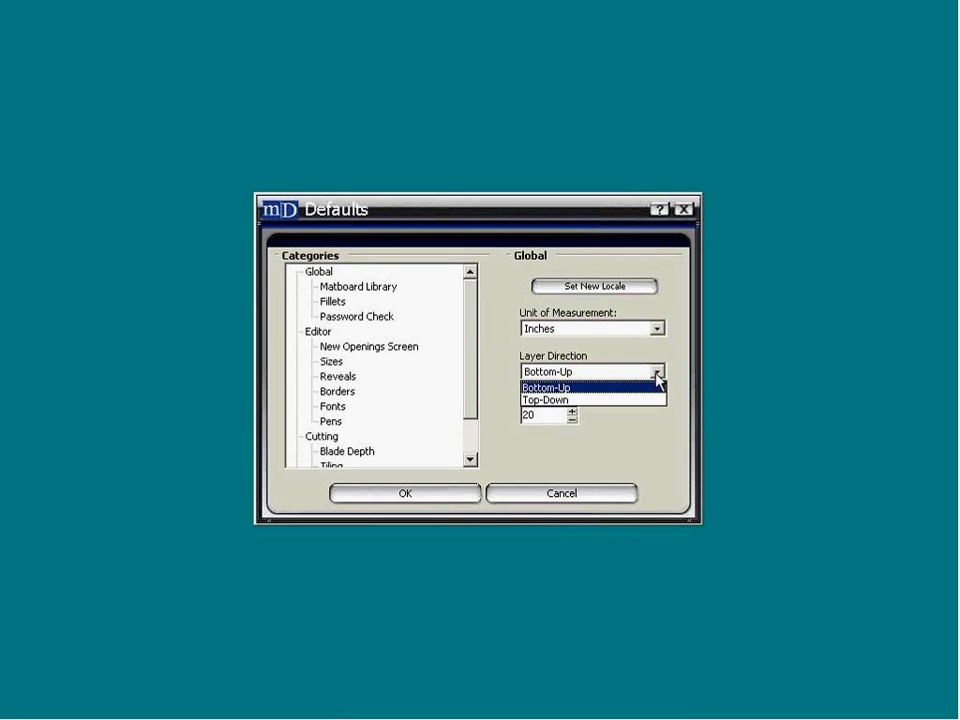
pyautogui.click(636, 386)
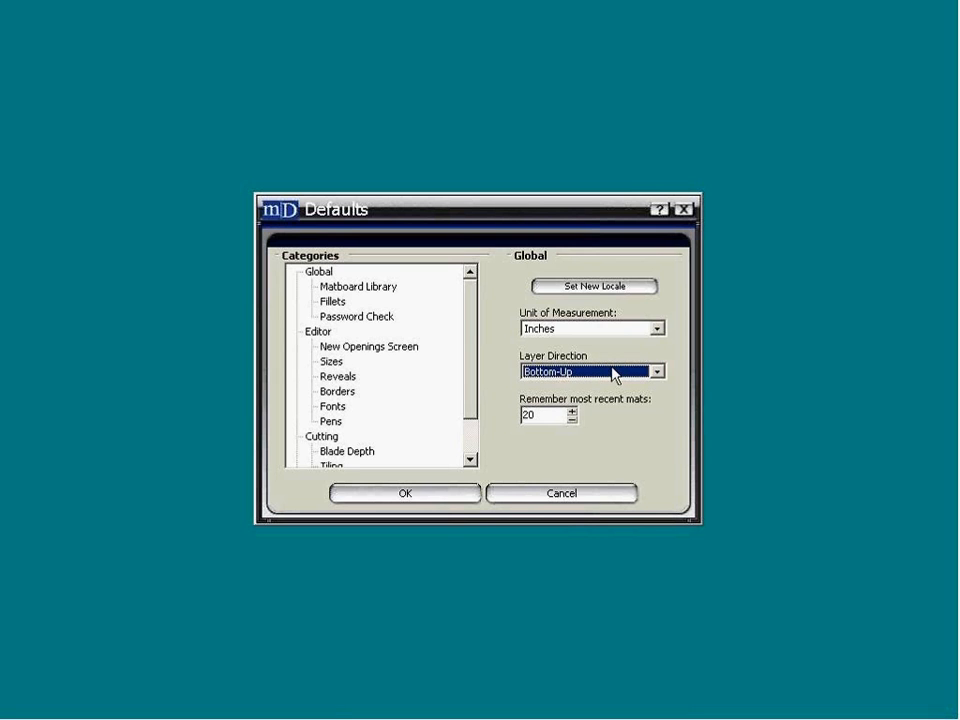
pyautogui.click(330, 318)
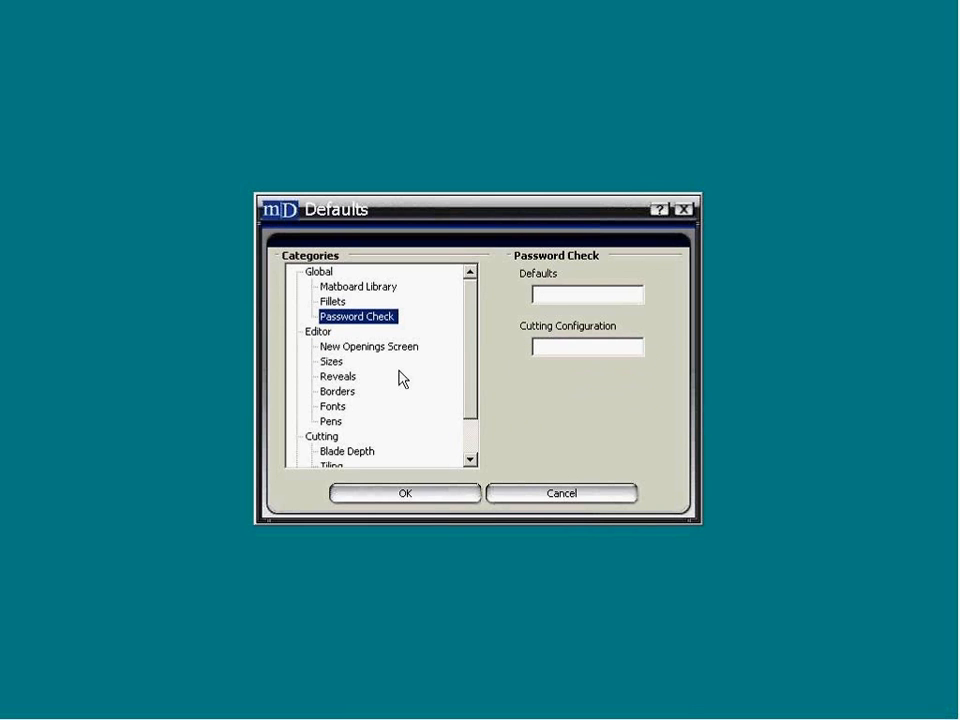